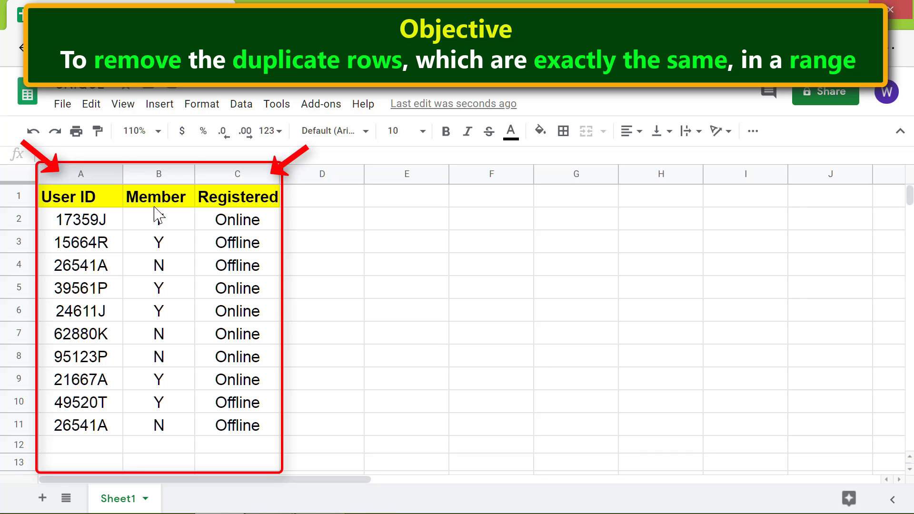
- Define columns A through C of Sheet1 as a named range called userID
click(105, 175)
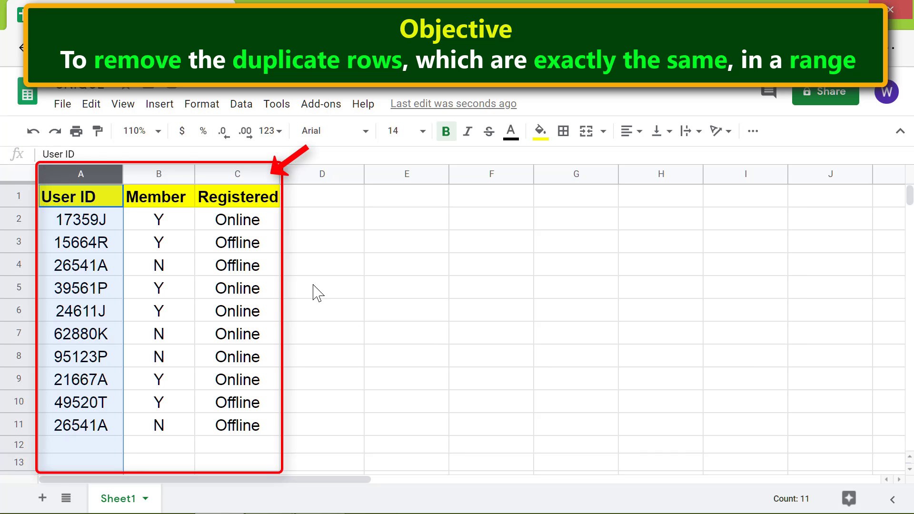
shift+click(267, 175)
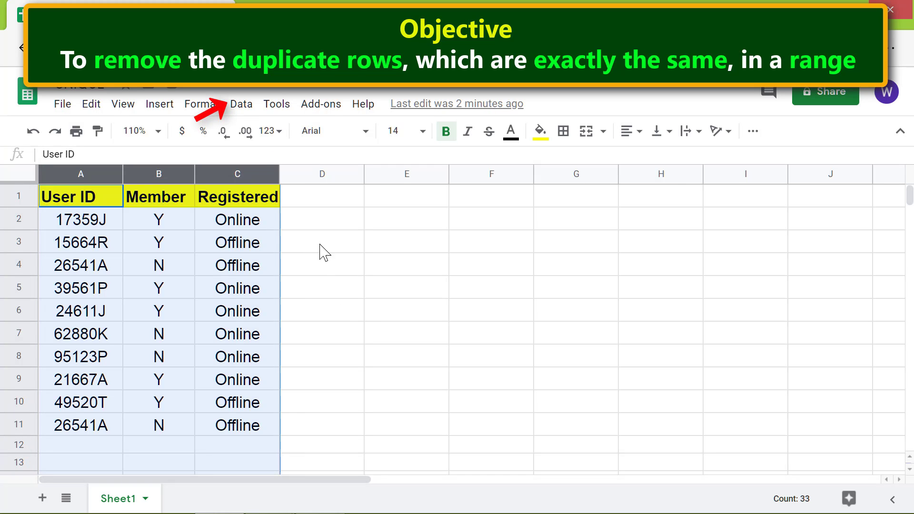
click(243, 105)
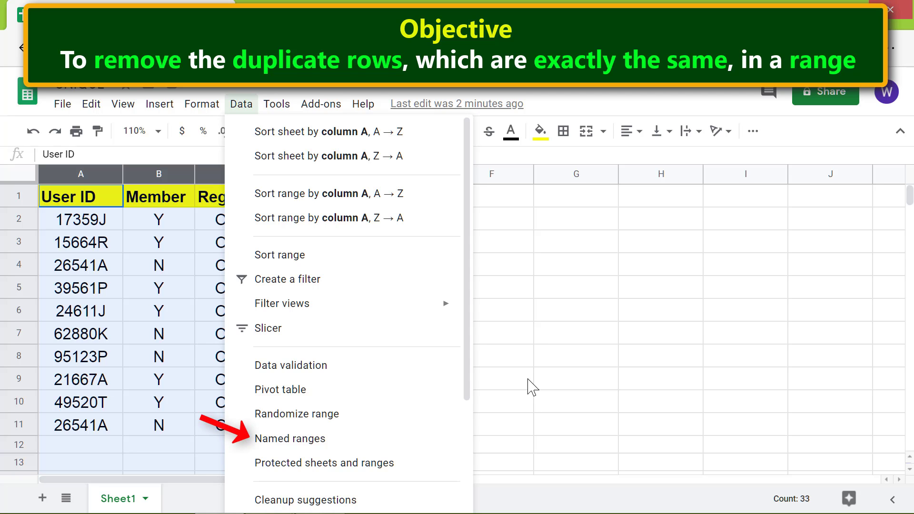
click(360, 443)
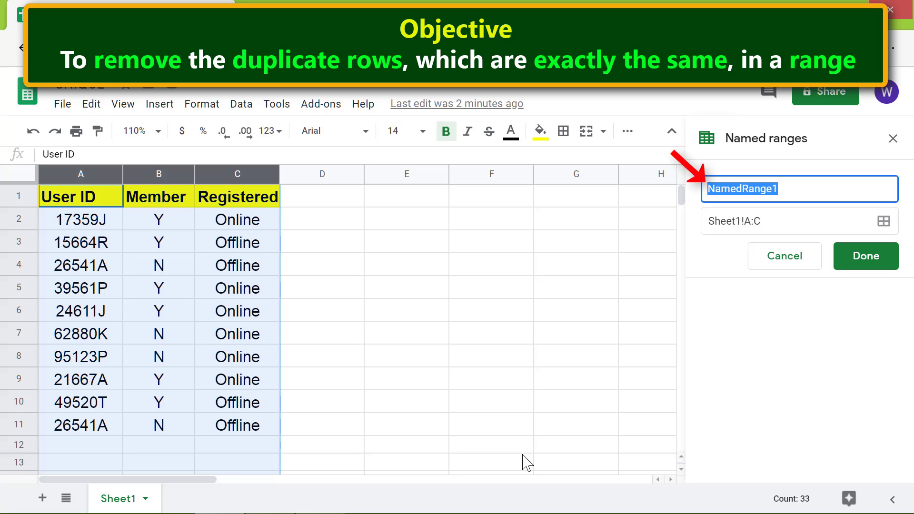
text(user)
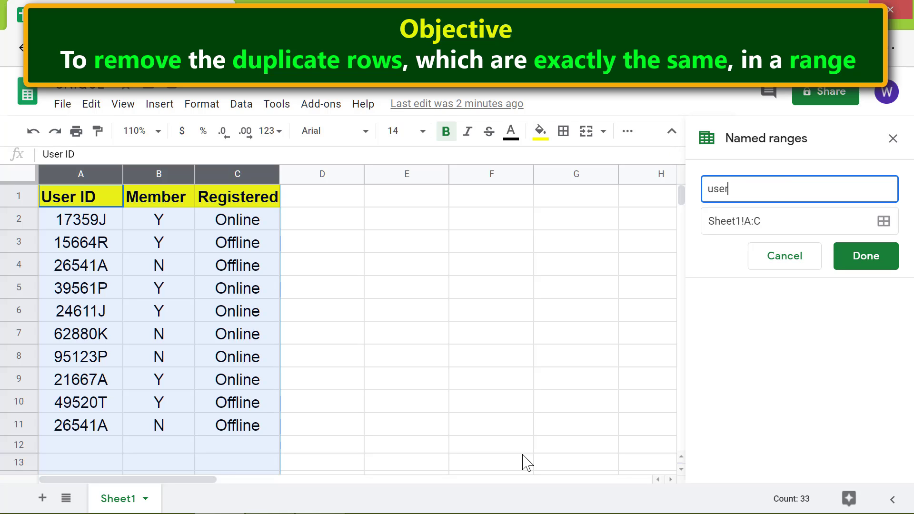
text(ID)
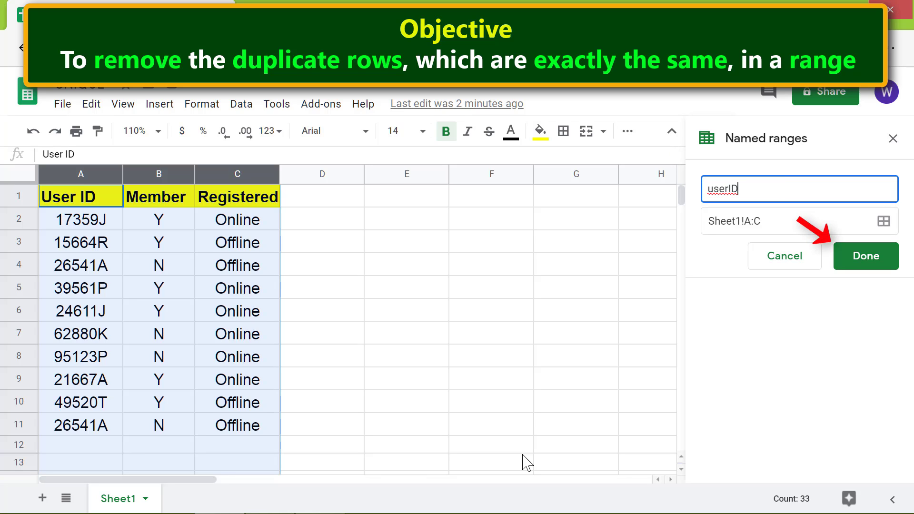
click(862, 260)
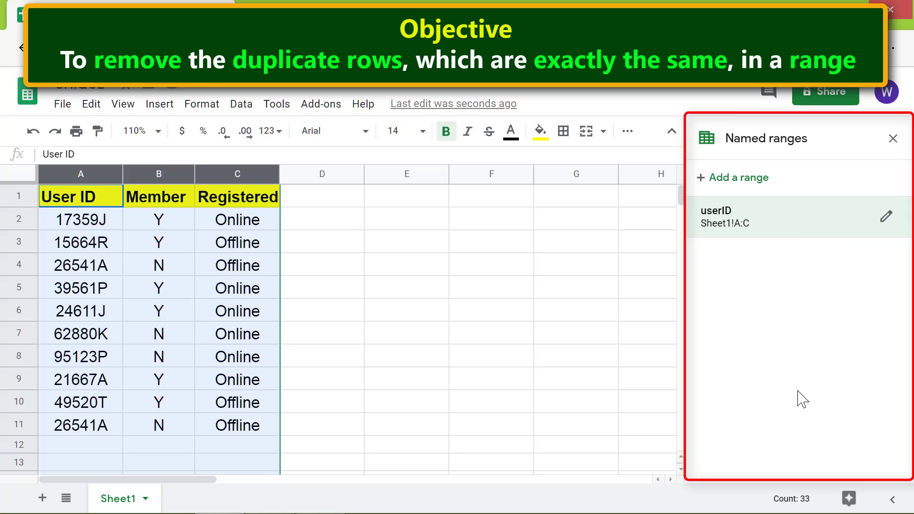
click(892, 139)
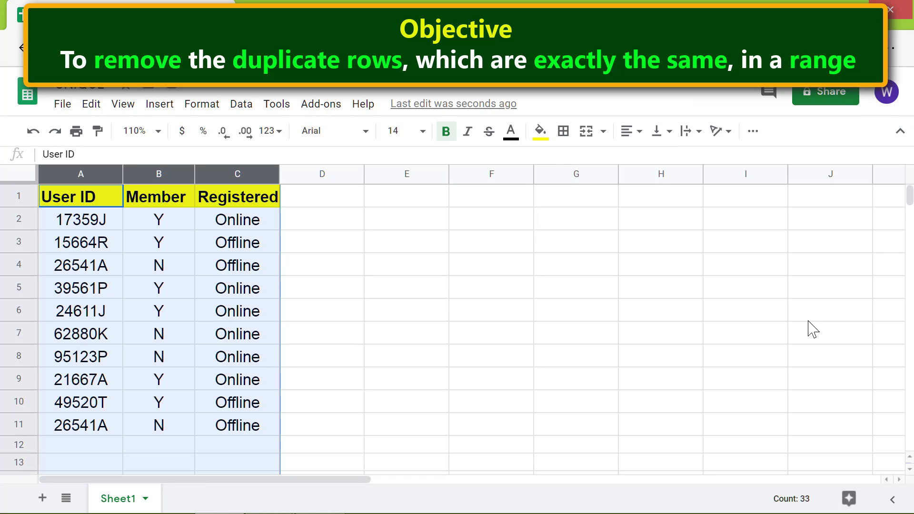
click(333, 448)
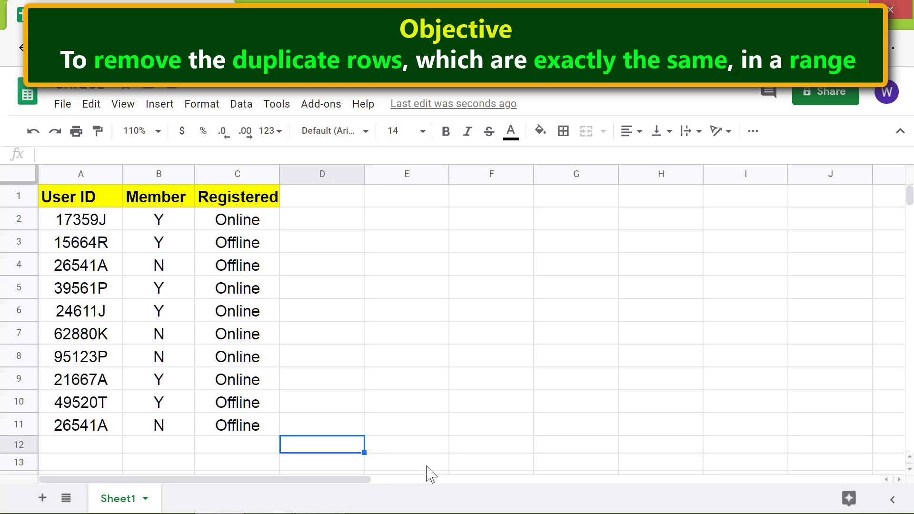
- Enter =UNIQUE(userID) in cell E1 to list the table's rows without duplicates
click(424, 198)
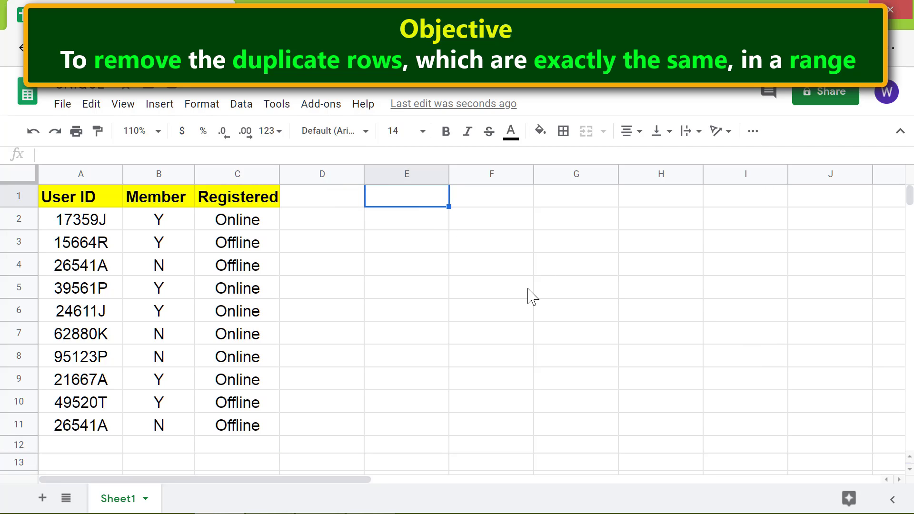
text(=un)
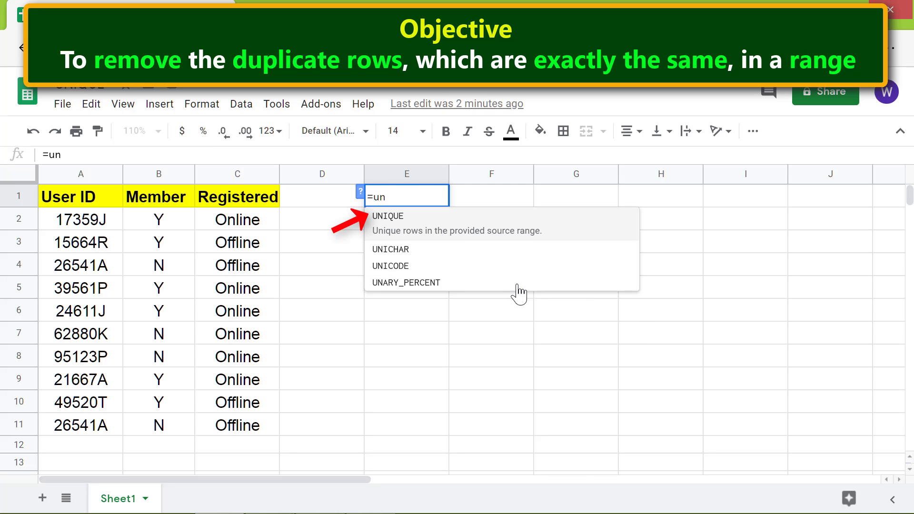
click(446, 223)
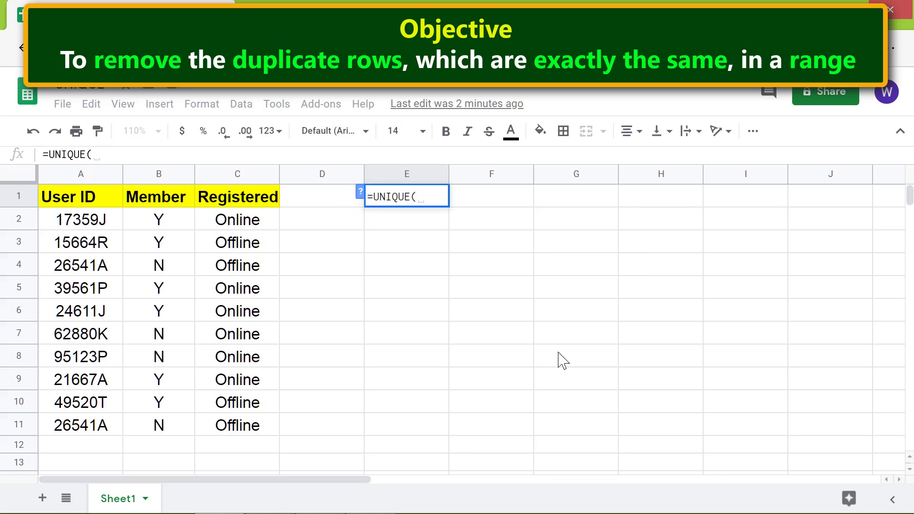
text(us)
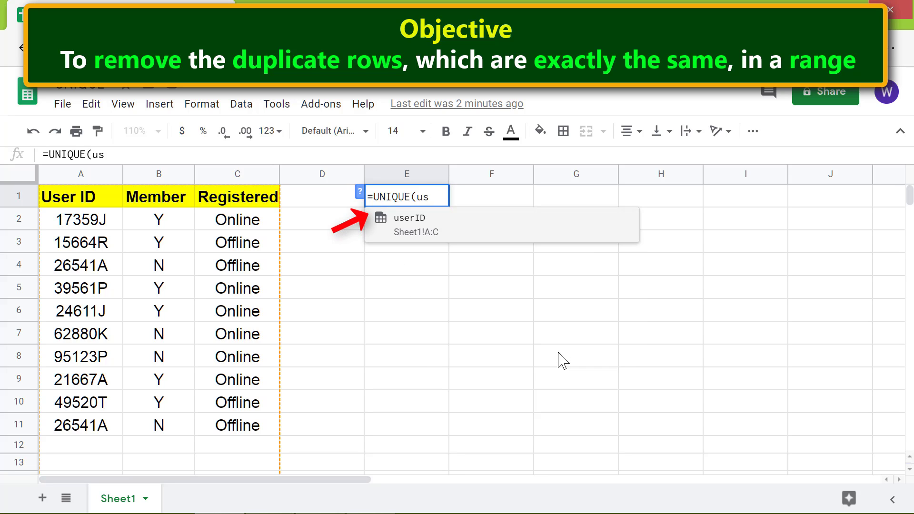
click(456, 223)
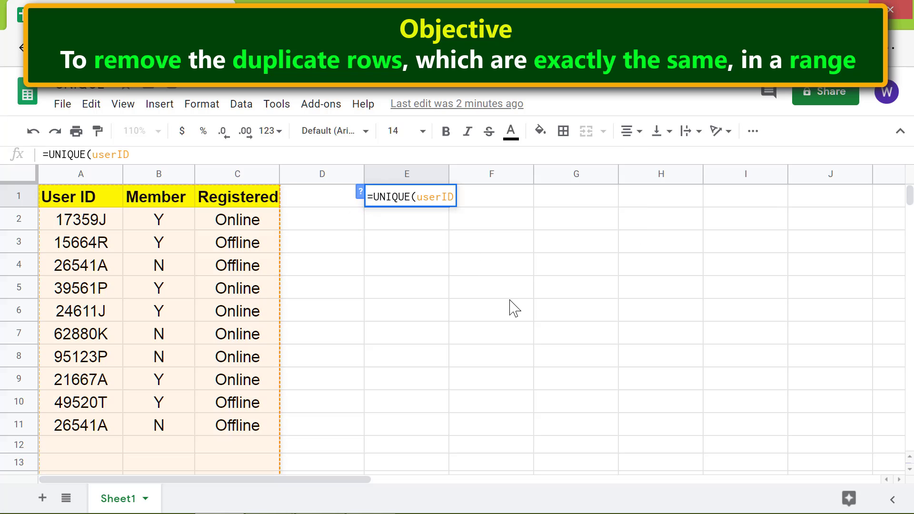
key(Return)
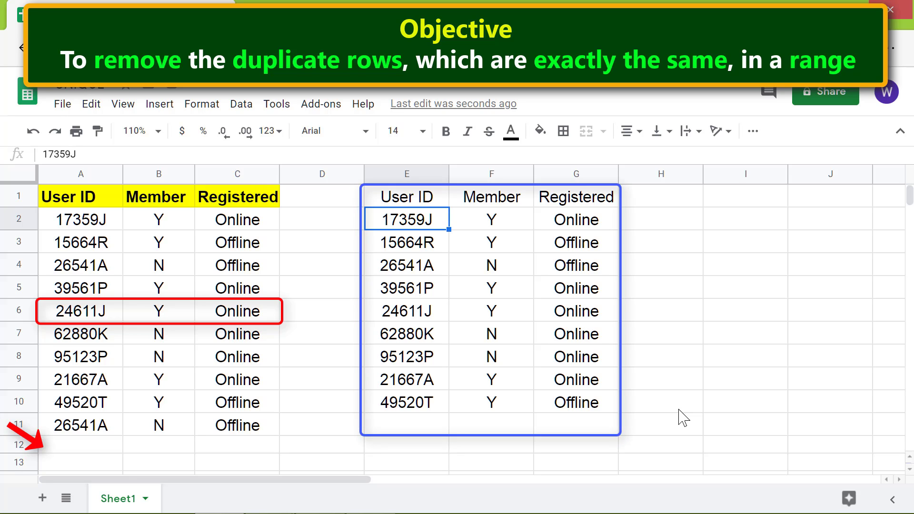
- Copy the 24611J, Y, Online row from A6:C6 into row 12
click(97, 316)
shift+click(238, 312)
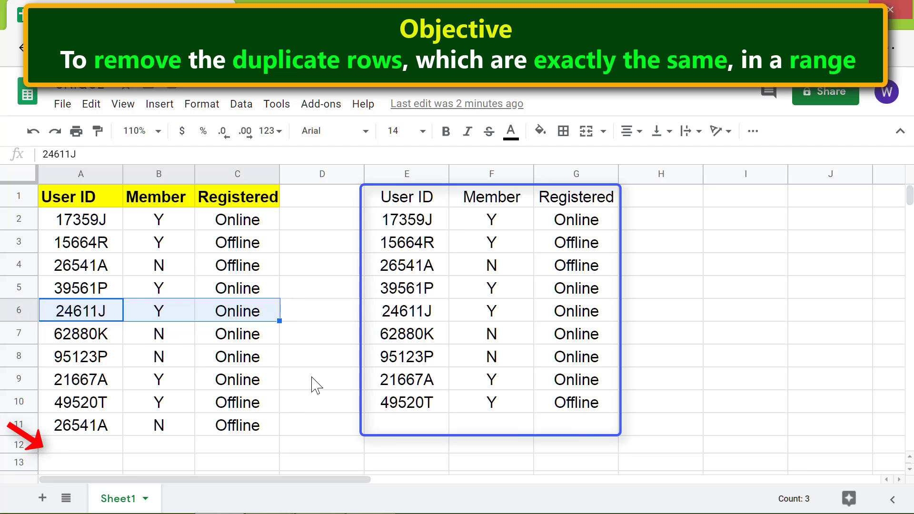
key(ctrl+c)
click(93, 448)
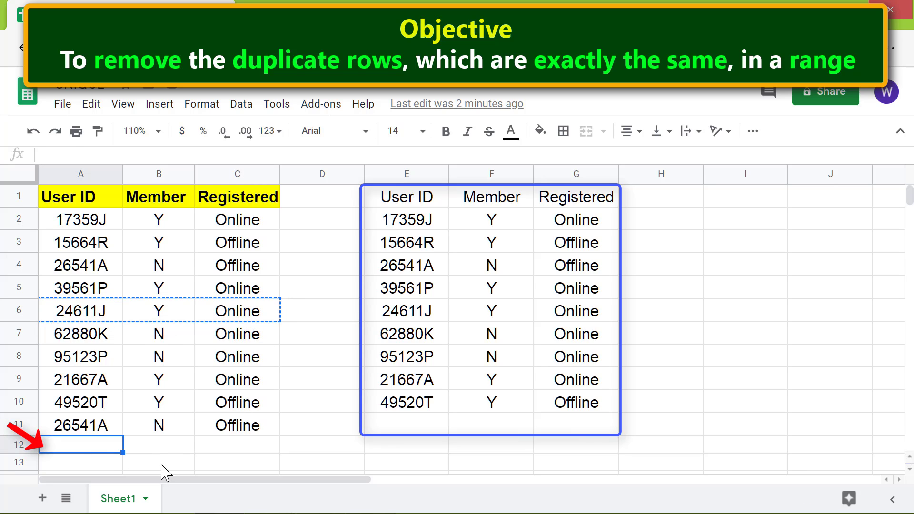
key(ctrl+v)
click(323, 448)
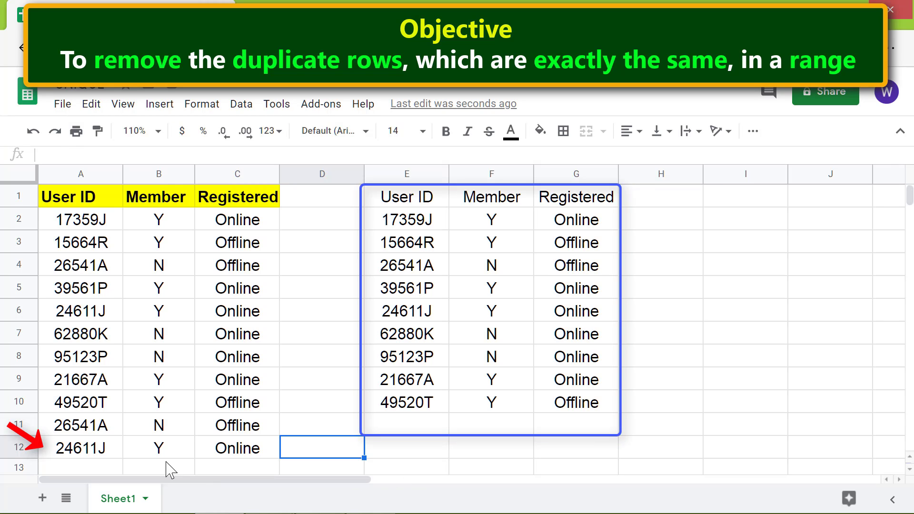
- Change the ID in A12 from 24611J to 24611R
click(75, 449)
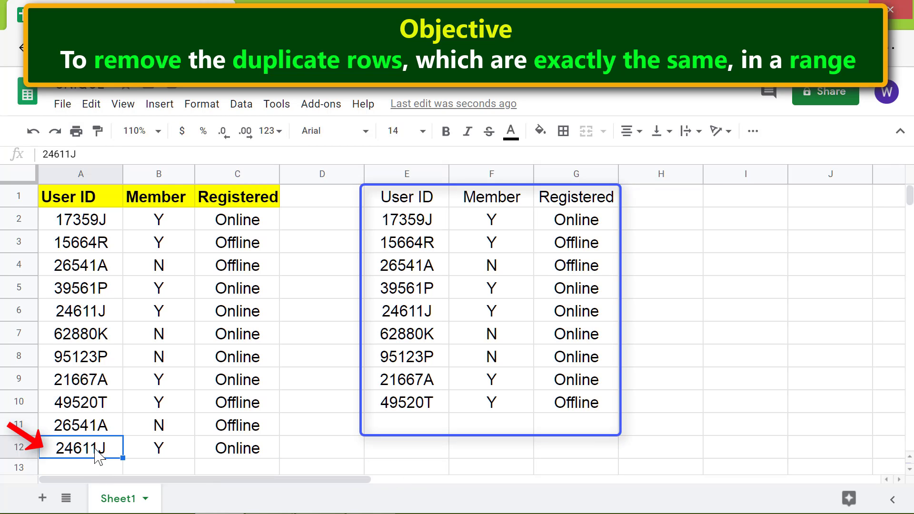
double_click(96, 457)
key(BackSpace)
text(R)
key(Return)
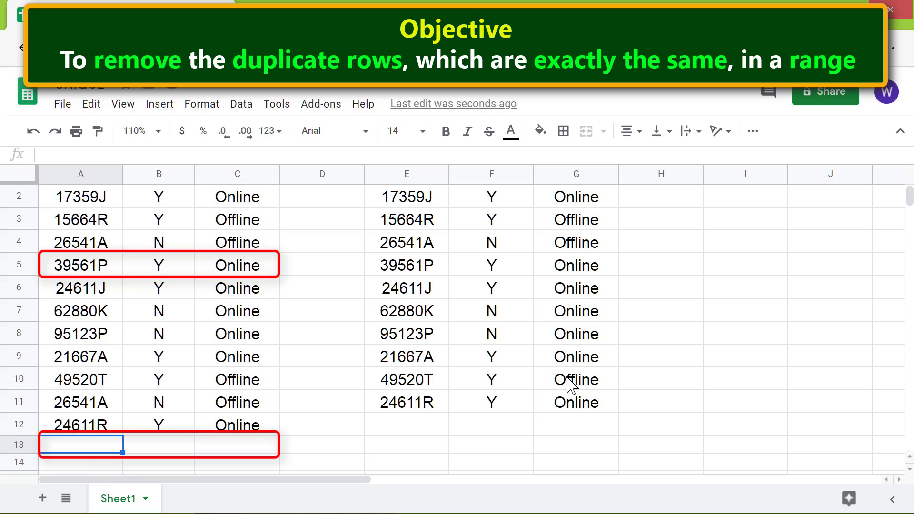
- Copy the 39561P, Y, Online row from A5:C5 into row 13
click(102, 264)
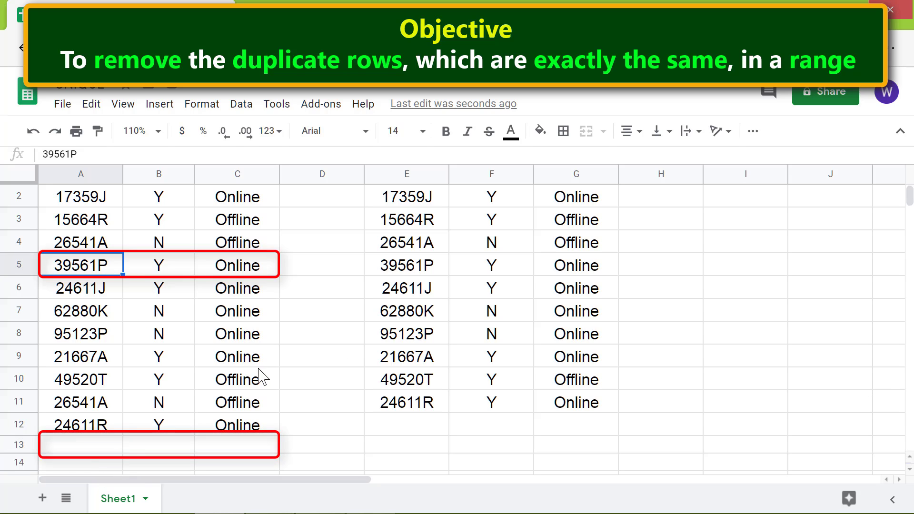
shift+click(251, 270)
key(ctrl+c)
click(100, 444)
key(ctrl+v)
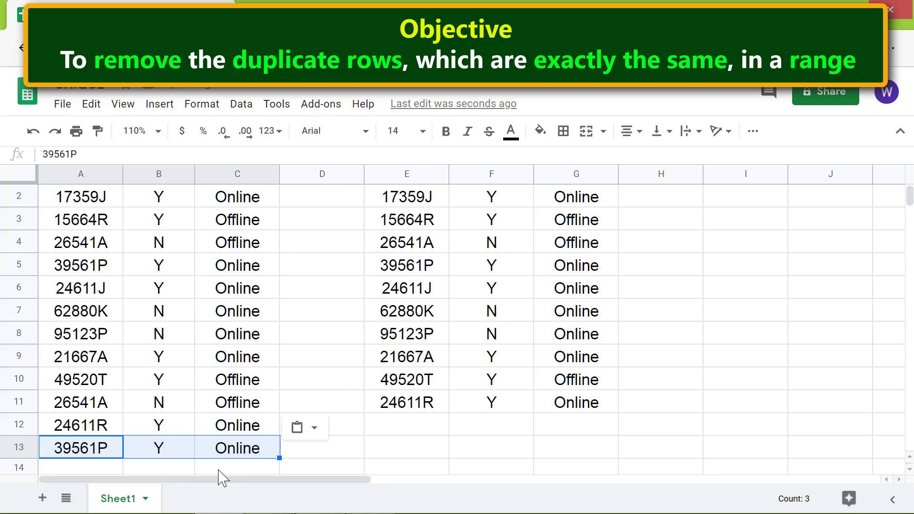
click(352, 454)
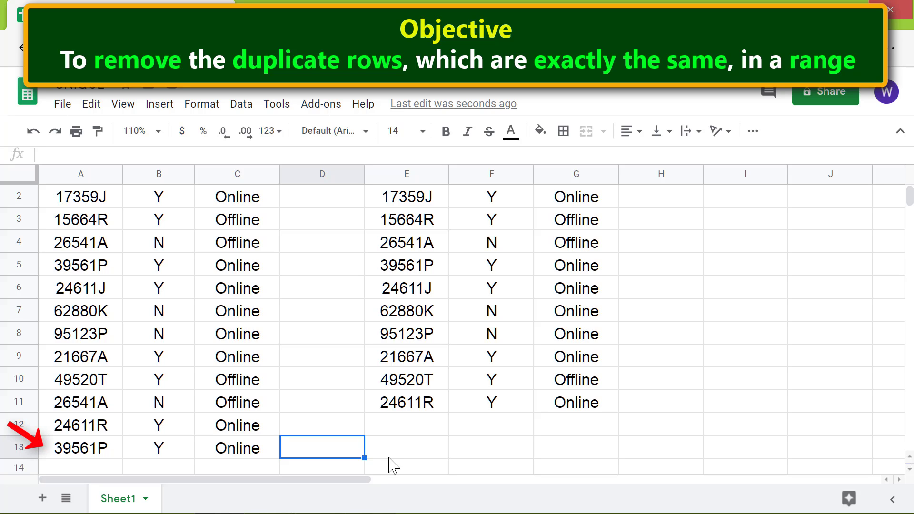
- Add a leading space before the 39561P ID in A13
click(91, 450)
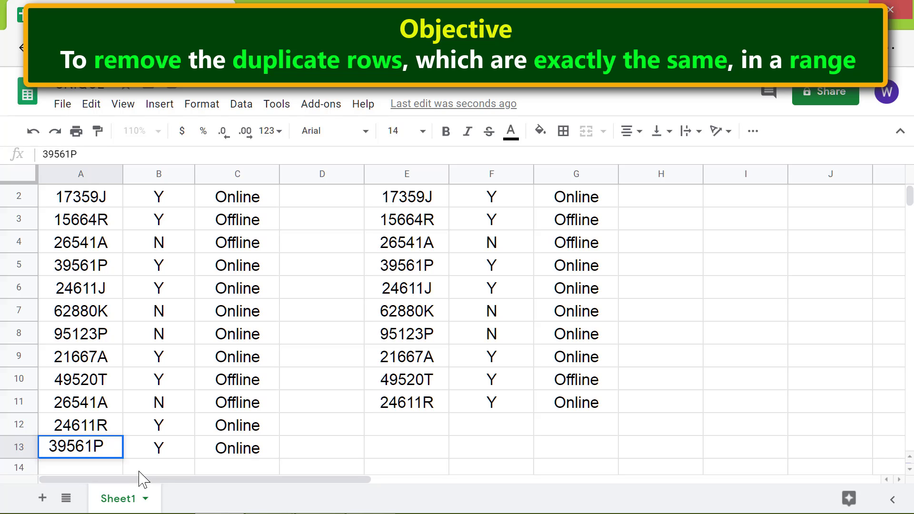
key(Home)
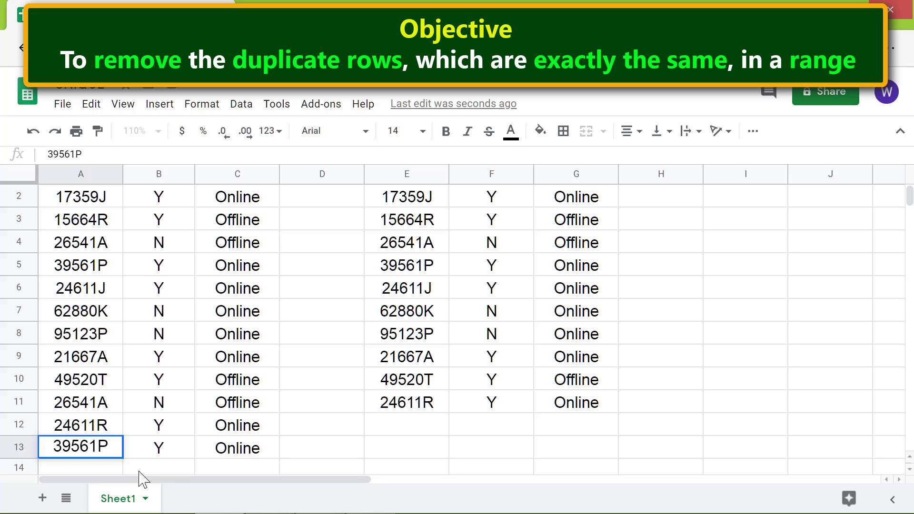
key(Return)
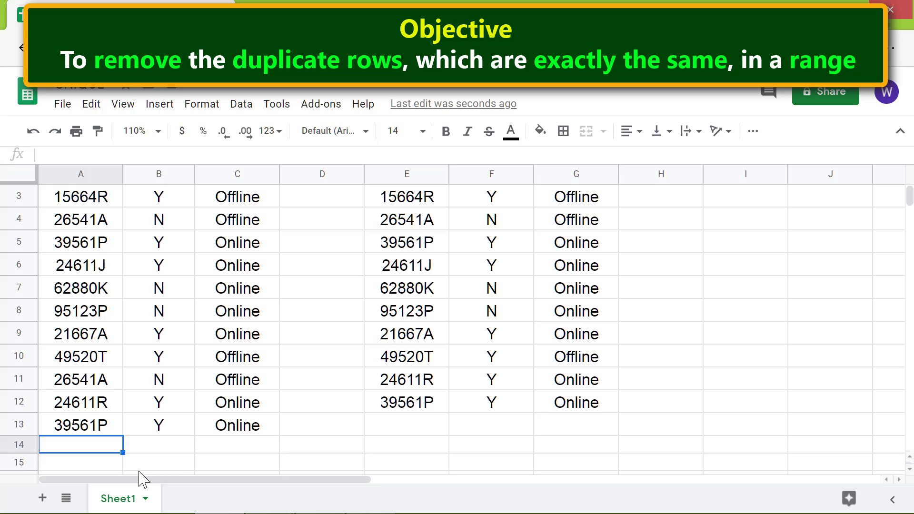
- Delete the leading space from A13 so its ID reads exactly 39561P
click(106, 428)
key(Return)
key(Home)
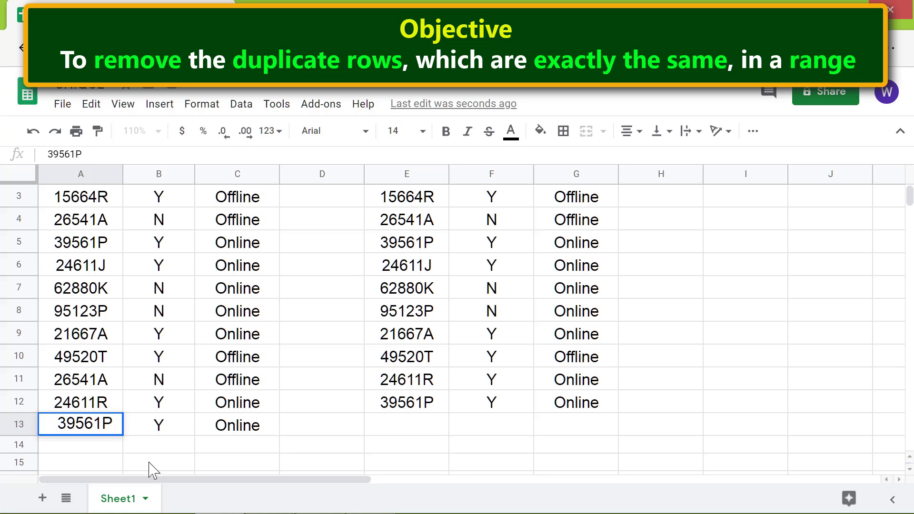
key(BackSpace)
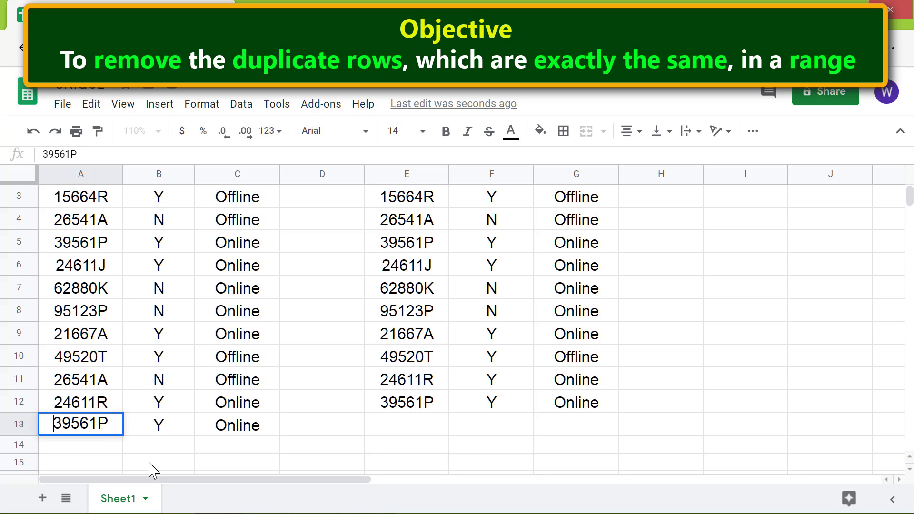
key(Return)
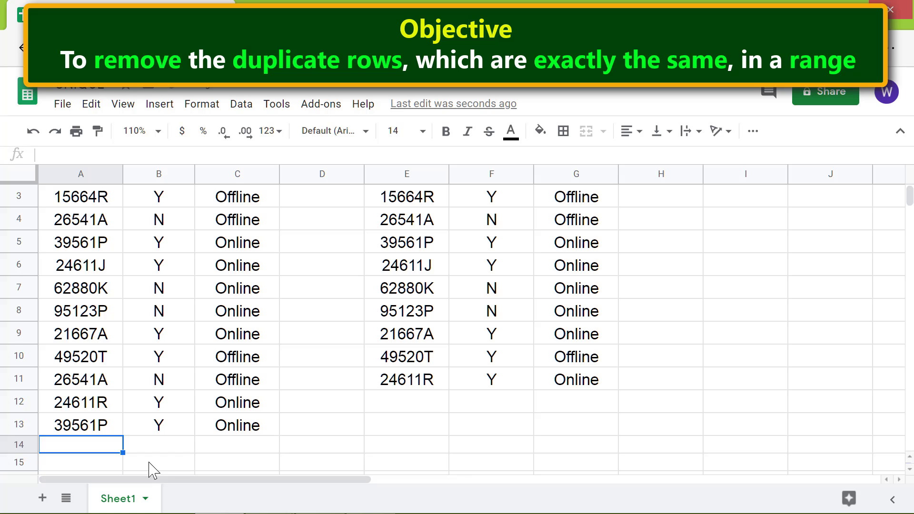